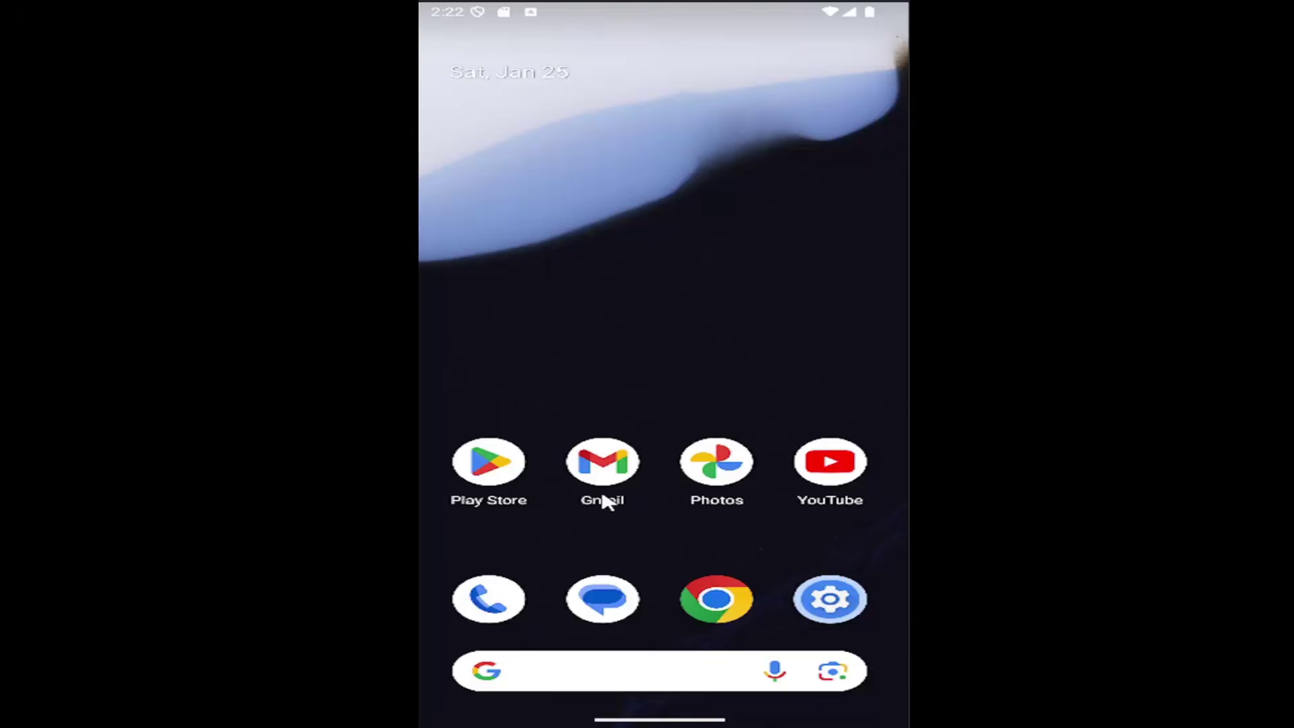
# - Launch Settings from the app drawer and go to the System page
pyautogui.moveTo(606, 501); pyautogui.dragTo(593, 233)
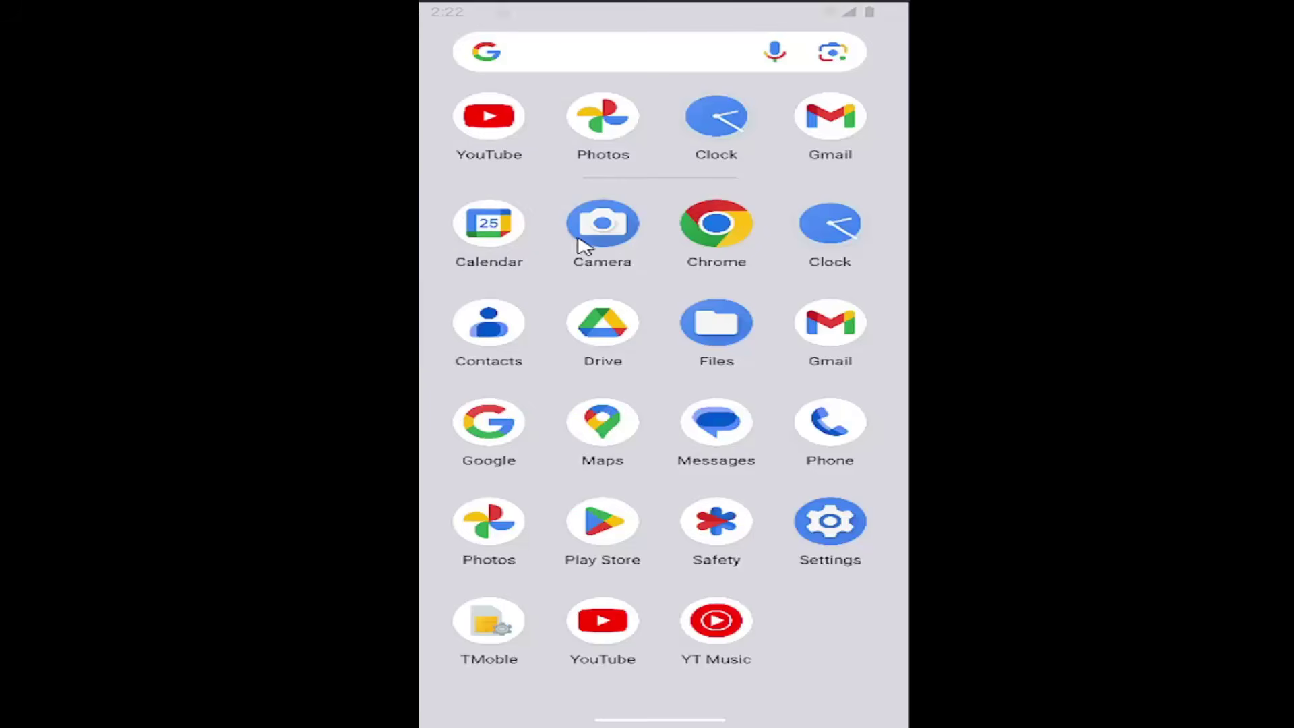
pyautogui.click(831, 526)
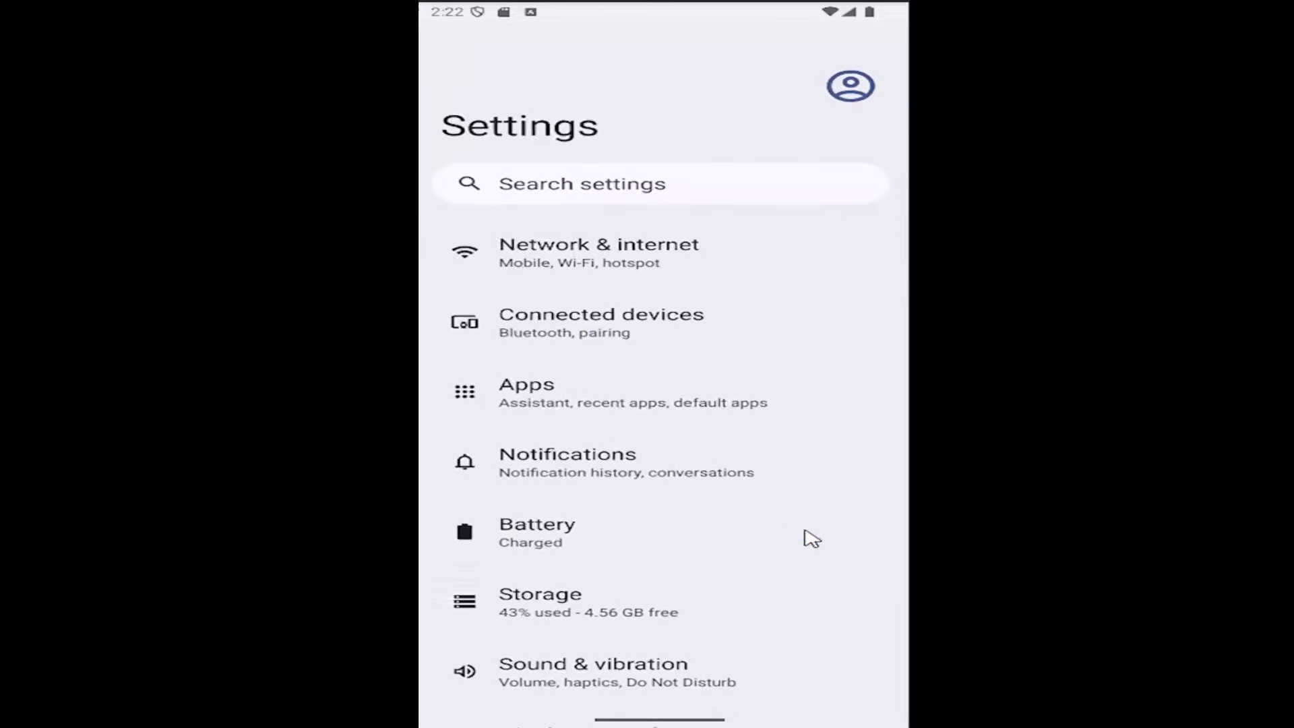
pyautogui.scroll(-3, 617, 562)
pyautogui.scroll(-3, 608, 595)
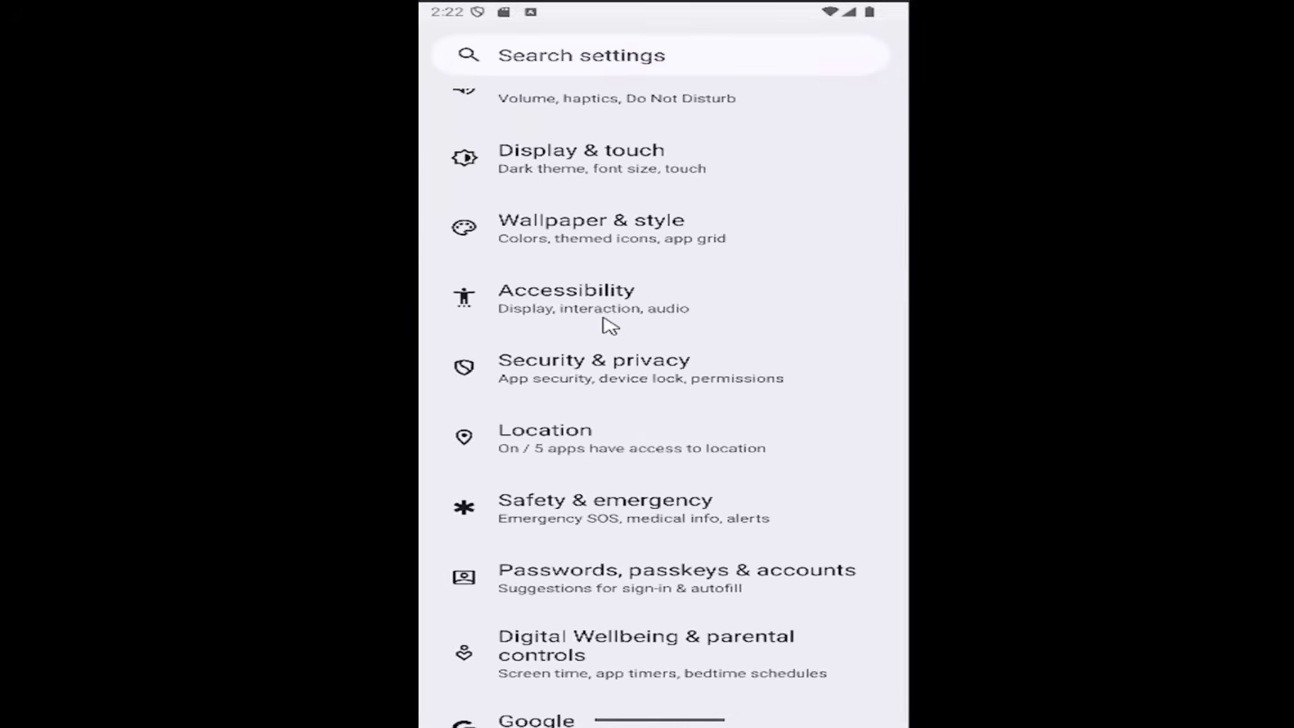
pyautogui.scroll(-3, 552, 450)
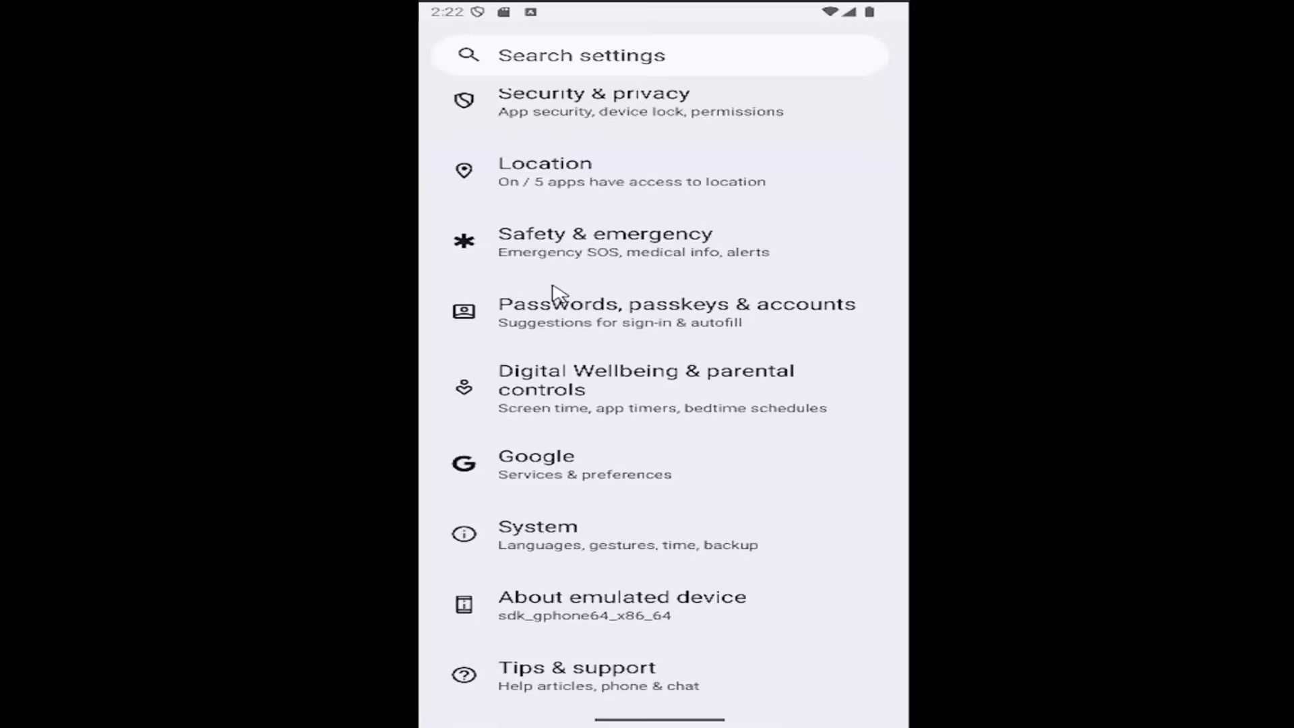
pyautogui.click(564, 541)
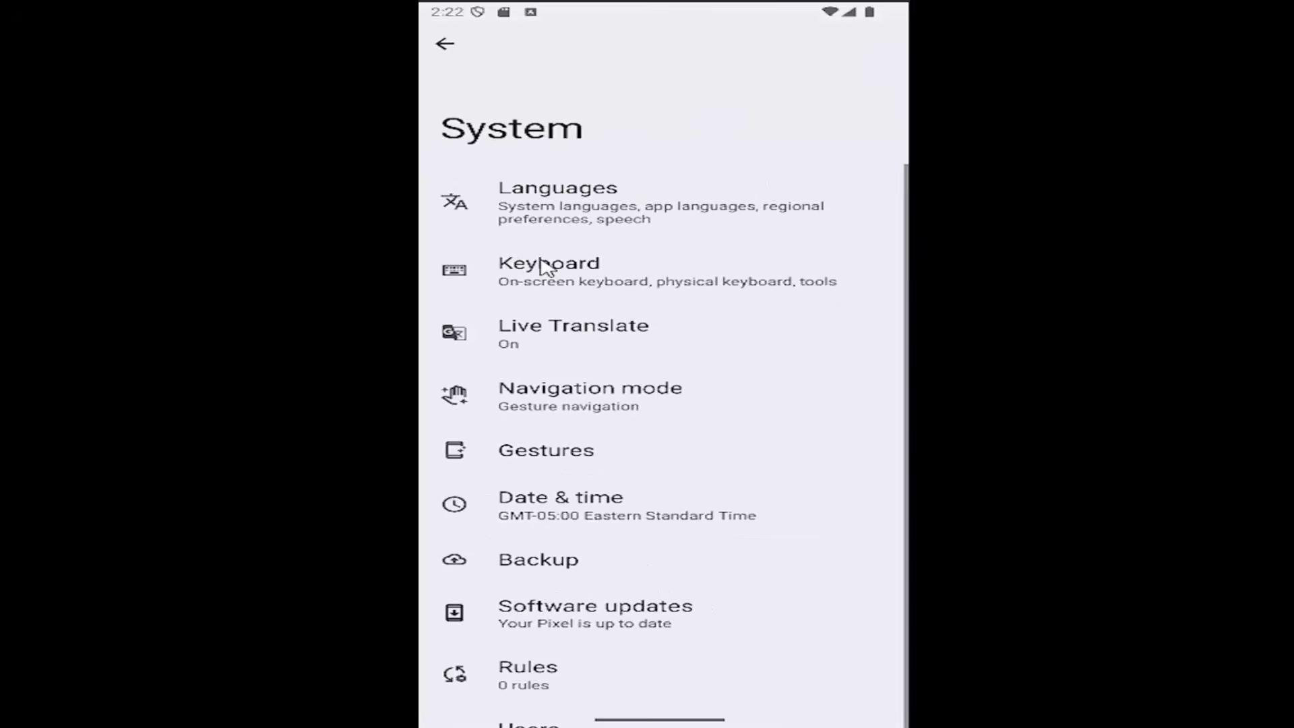
pyautogui.click(545, 268)
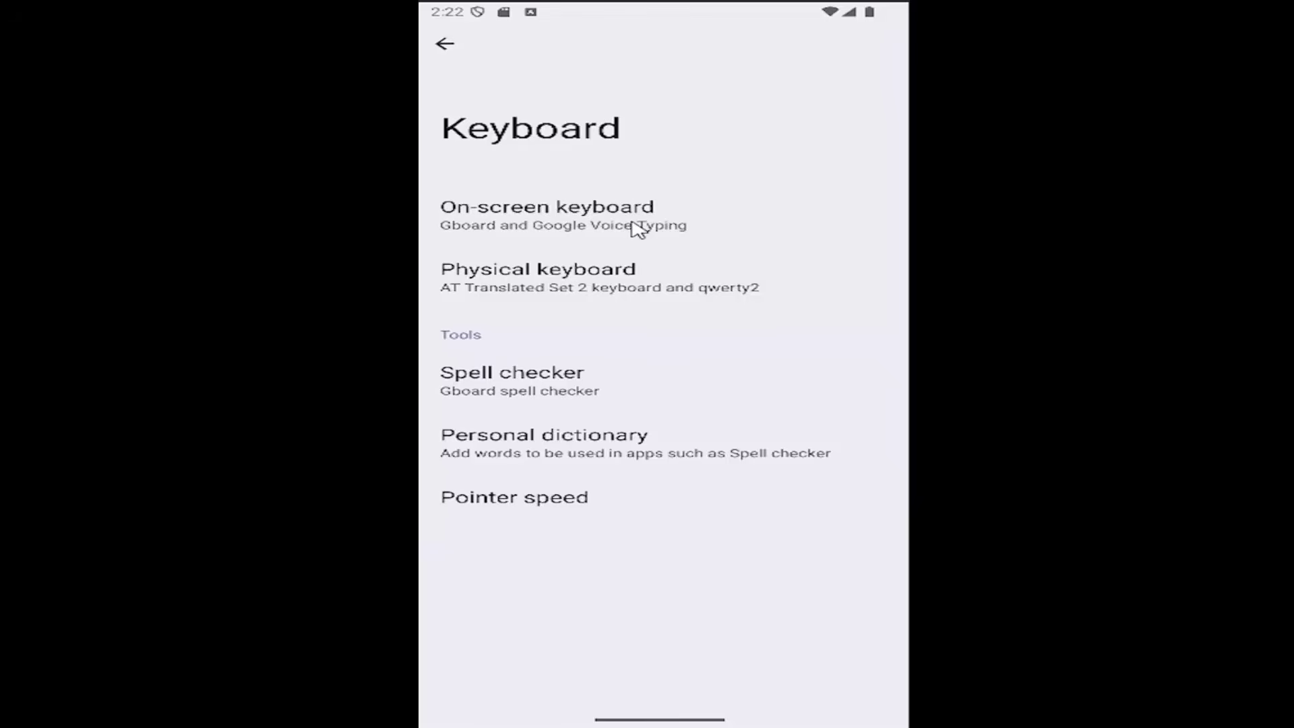
pyautogui.click(636, 227)
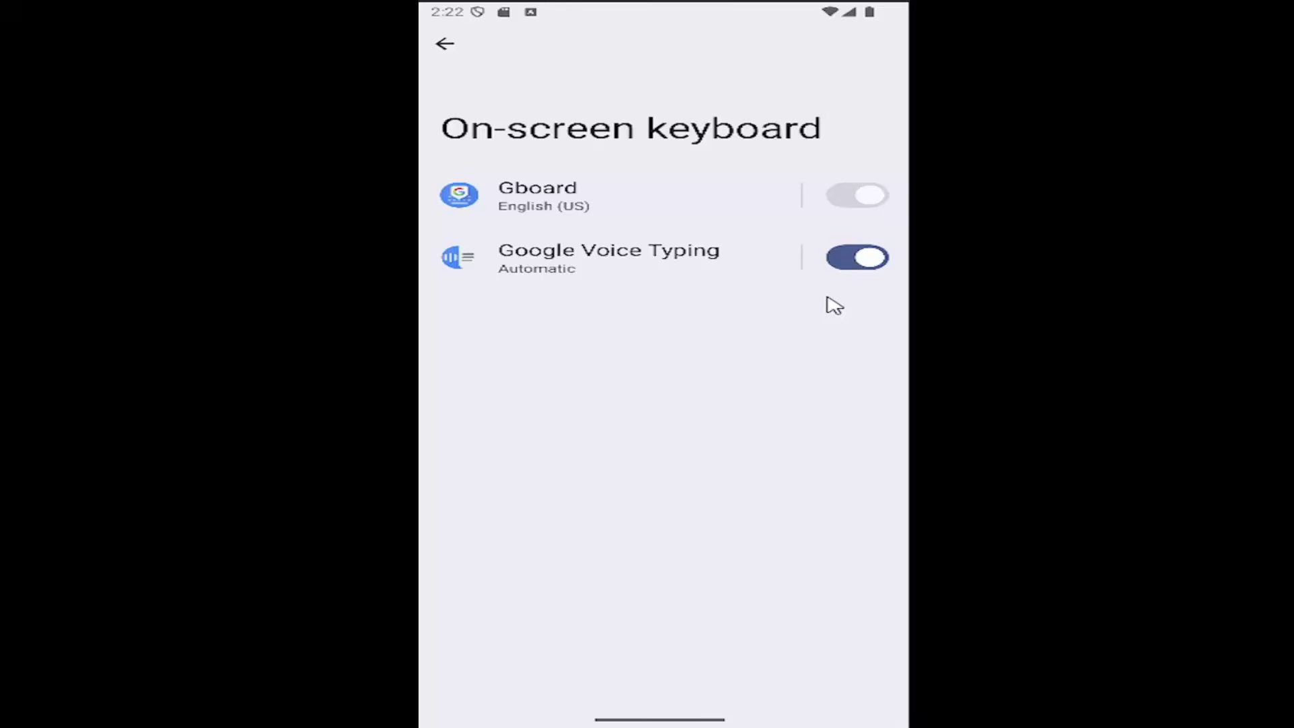
# - Open Physical keyboard settings, view the AT Translated Set 2 keyboard, and return
pyautogui.click(445, 43)
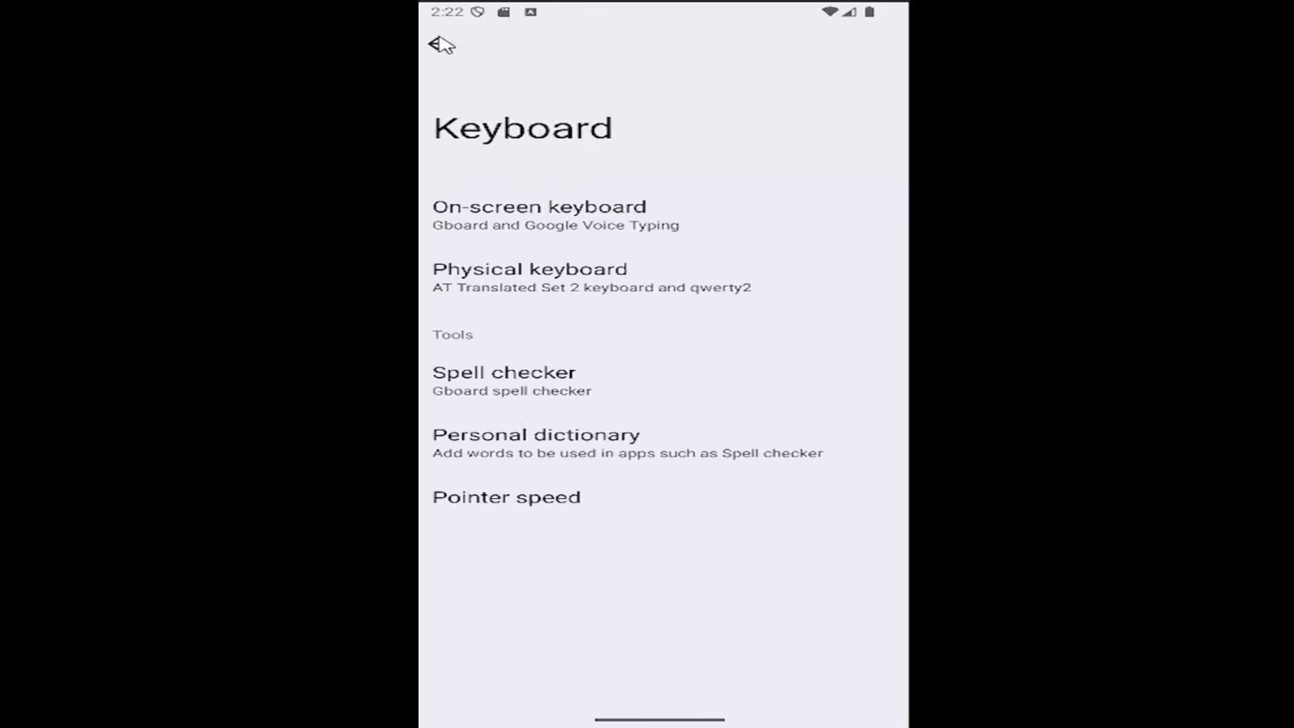
pyautogui.click(551, 286)
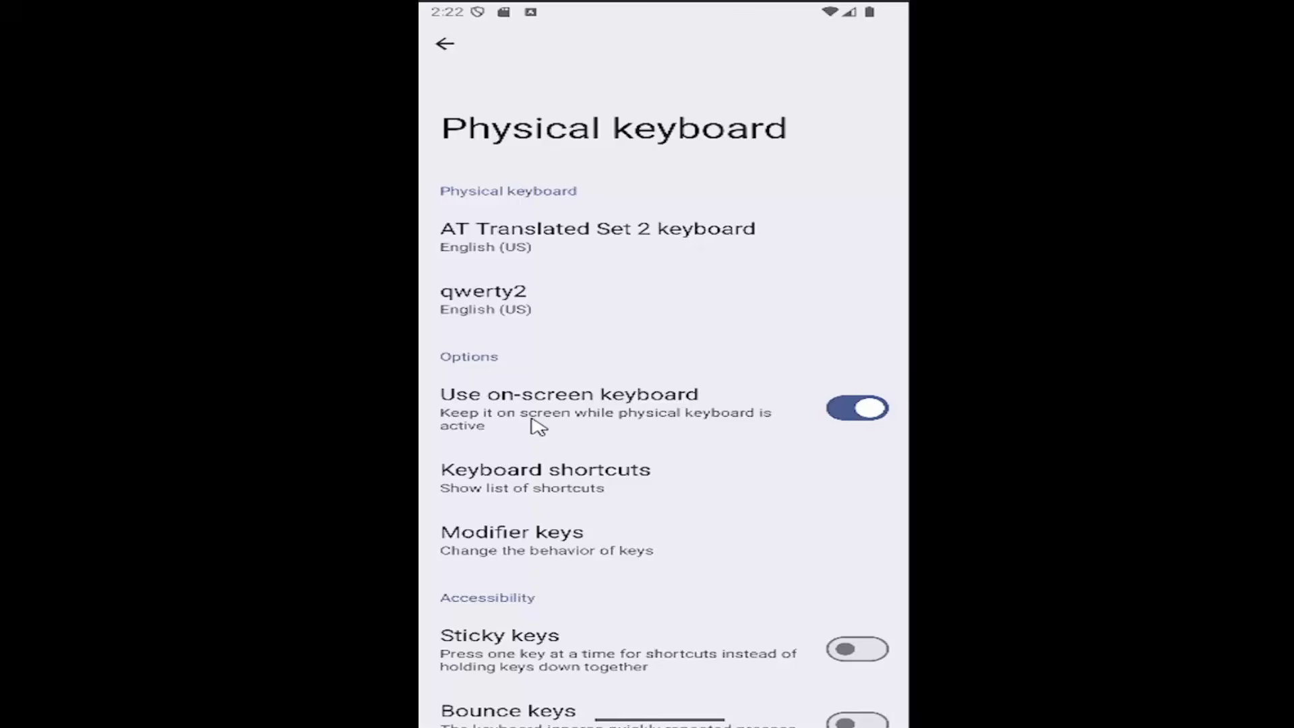
pyautogui.click(505, 239)
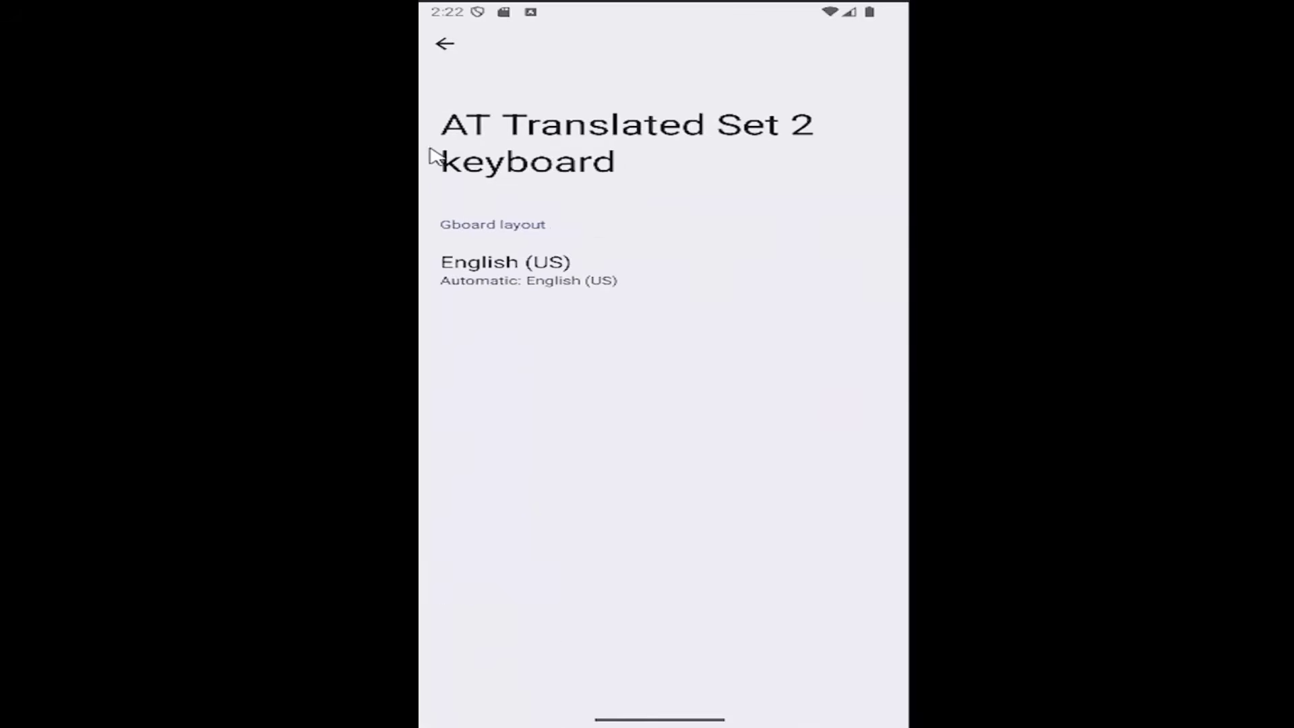
pyautogui.click(444, 47)
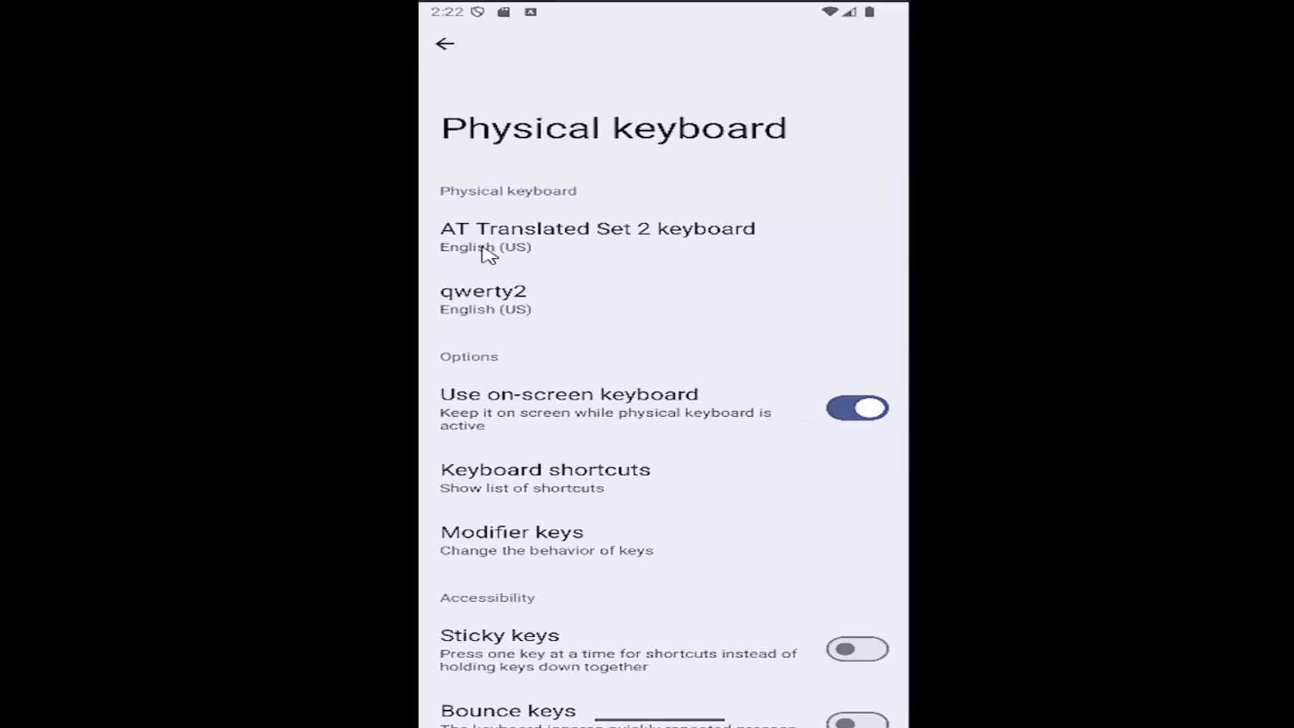
# - Back out through Keyboard and System pages to the Android home screen
pyautogui.press('Escape')
pyautogui.press('Escape')
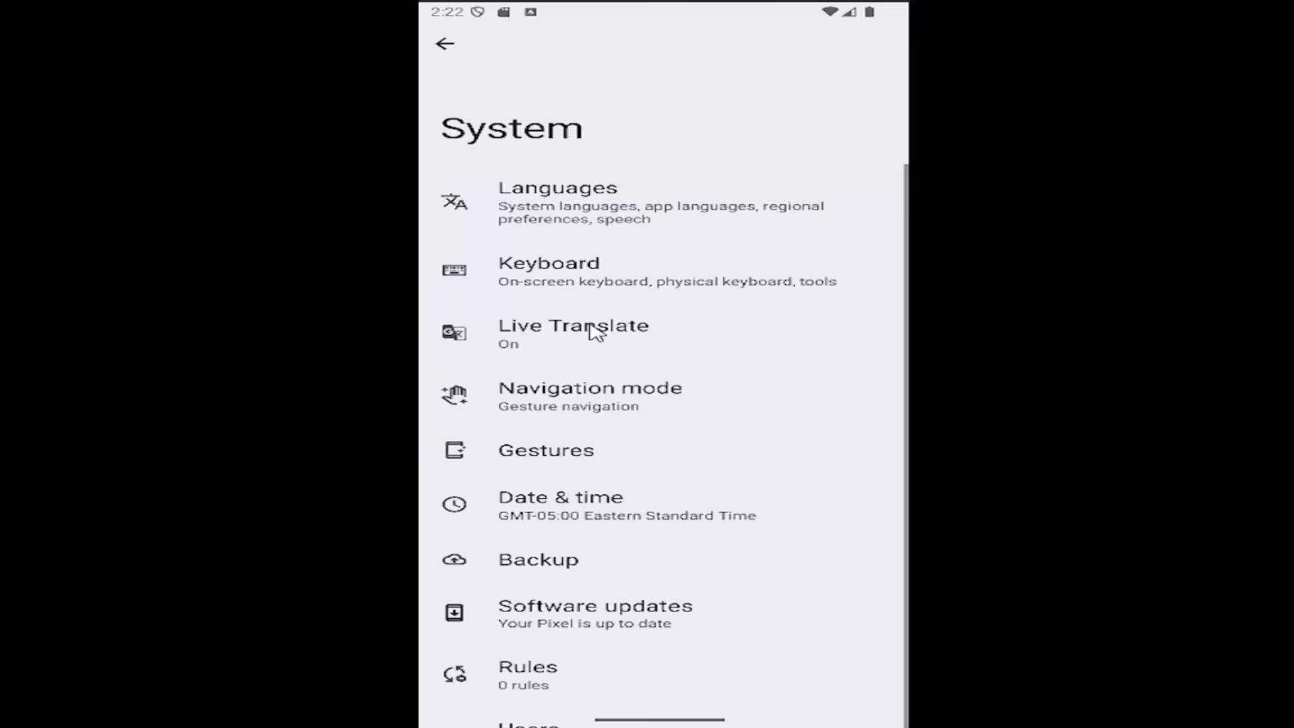
pyautogui.press('Escape')
pyautogui.scroll(5, 627, 405)
pyautogui.scroll(5, 627, 405)
pyautogui.press('Escape')
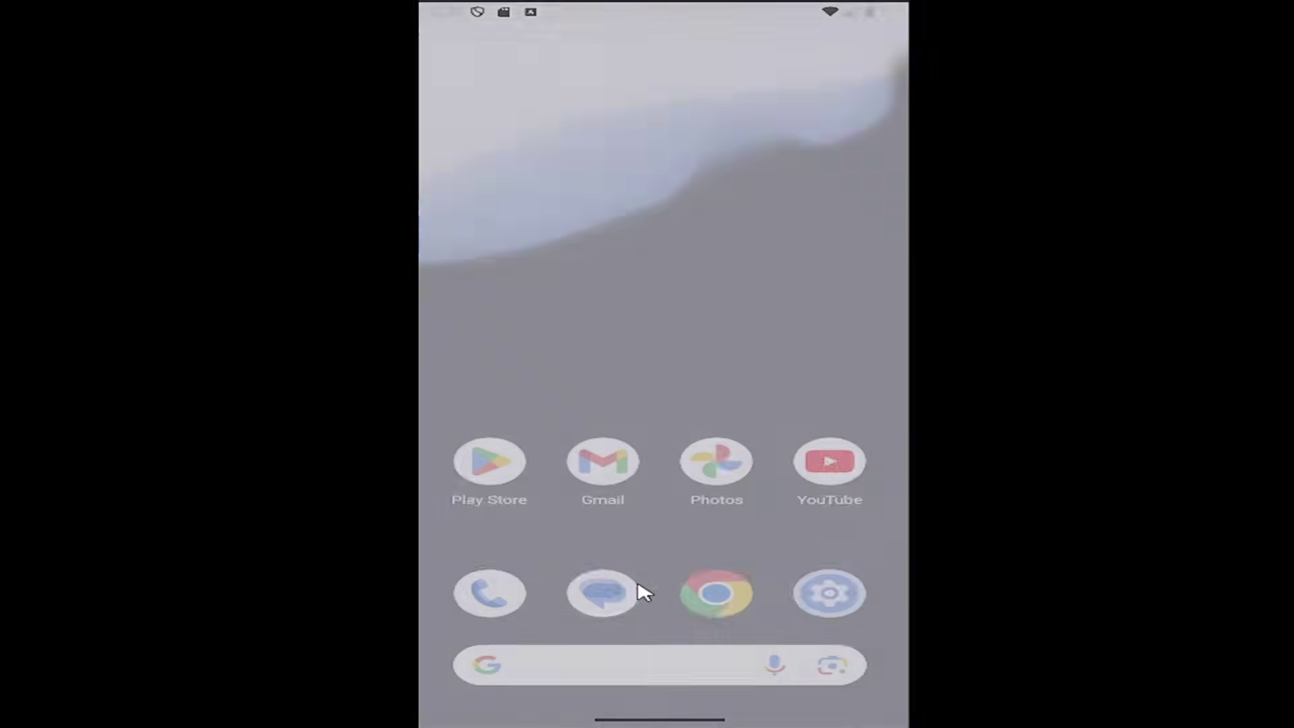